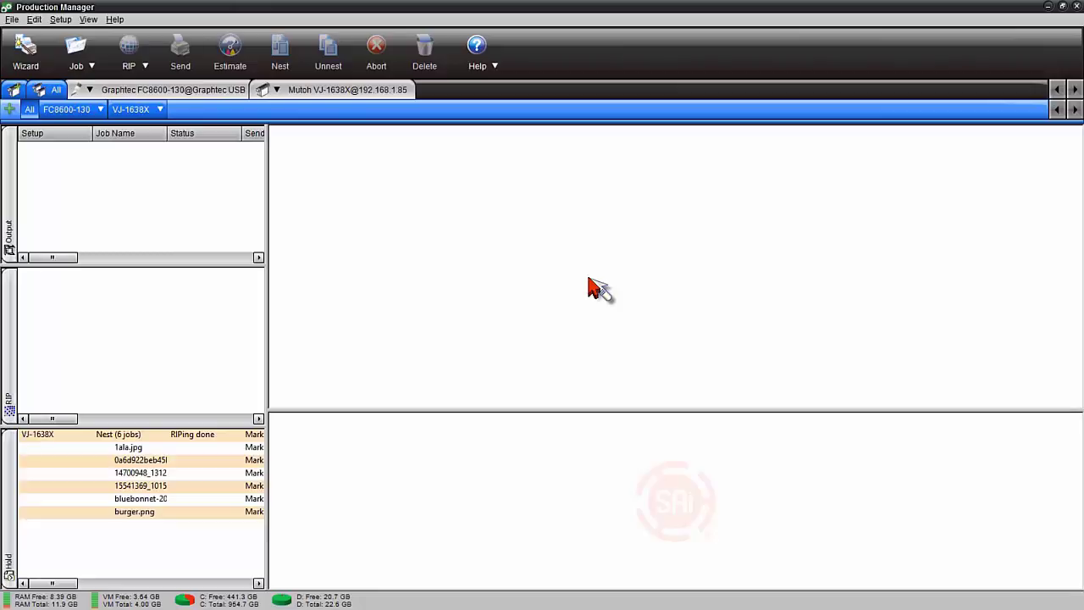
Select the held Nest (6 jobs) job to display its preview and job details.
{"action": "left_click", "coordinate": [146, 436]}
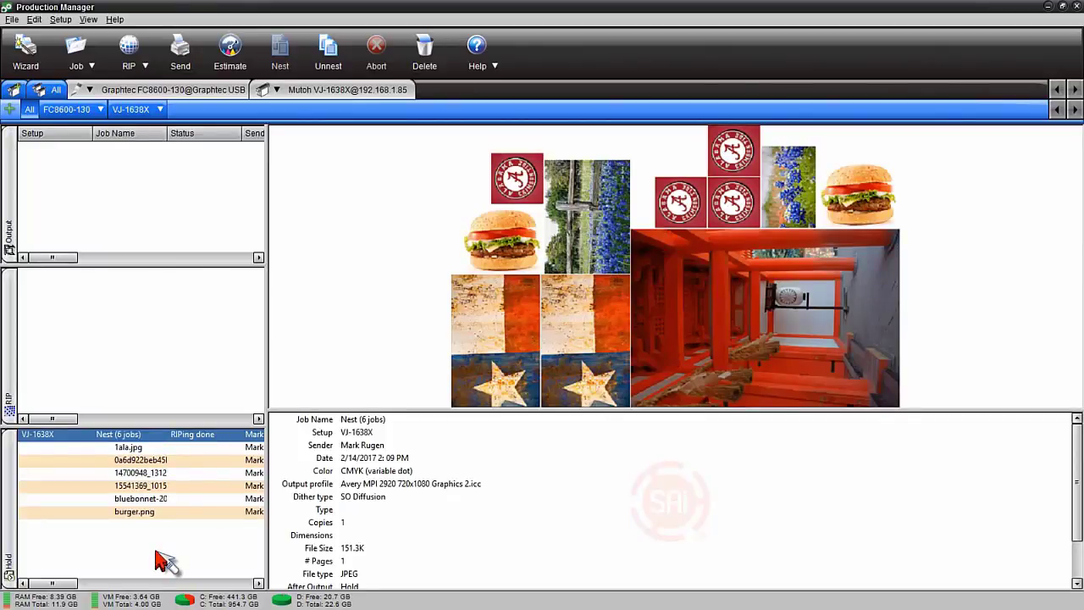
In the nest's Job Properties, set the Texas flag to 3 copies.
{"action": "double_click", "coordinate": [146, 441]}
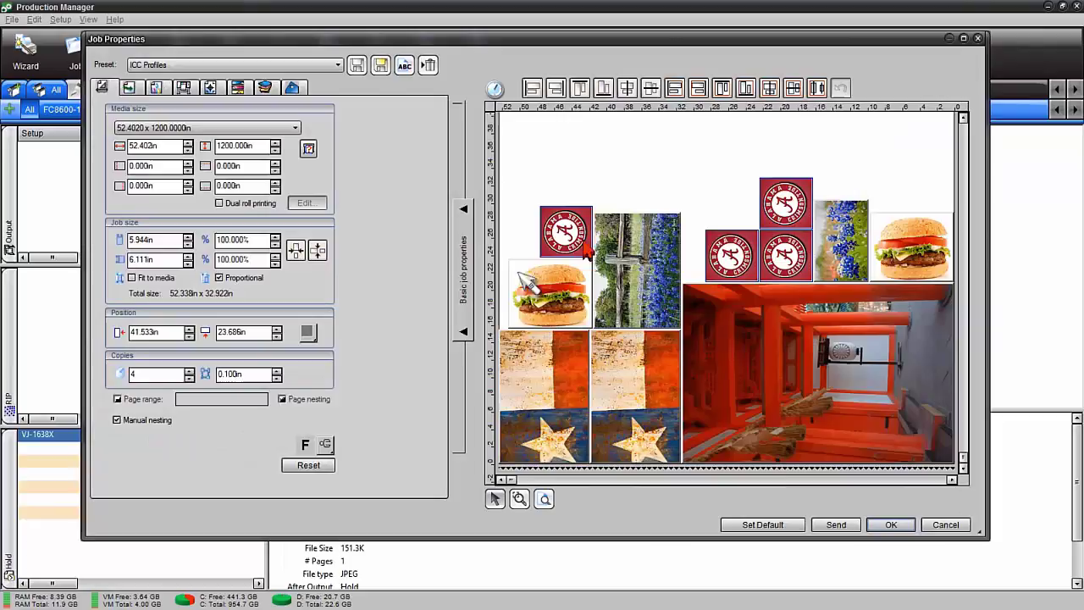
{"action": "left_click", "coordinate": [156, 89]}
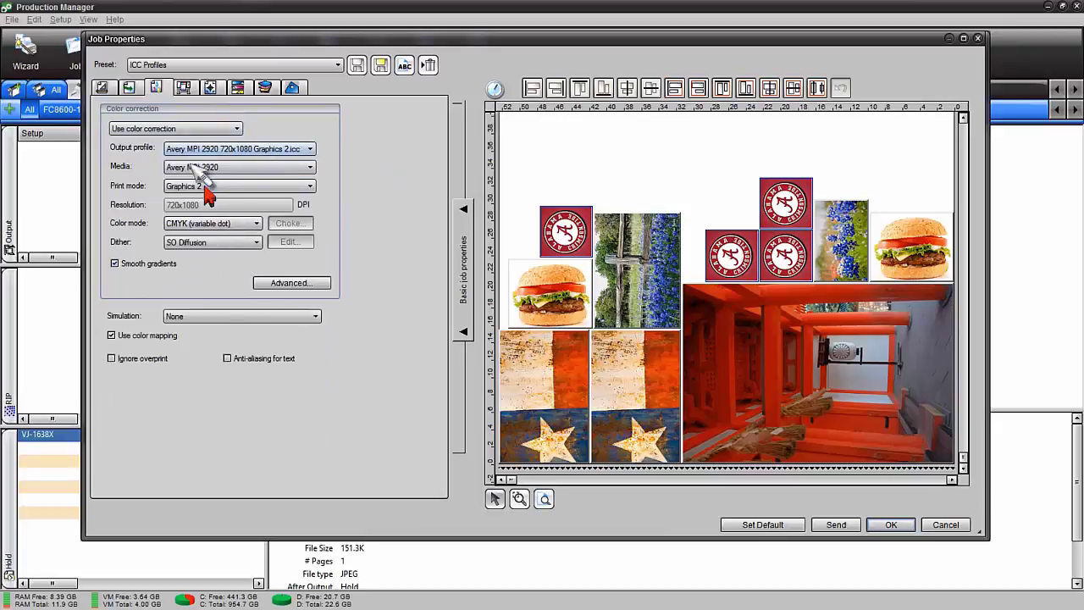
{"action": "left_click", "coordinate": [102, 87]}
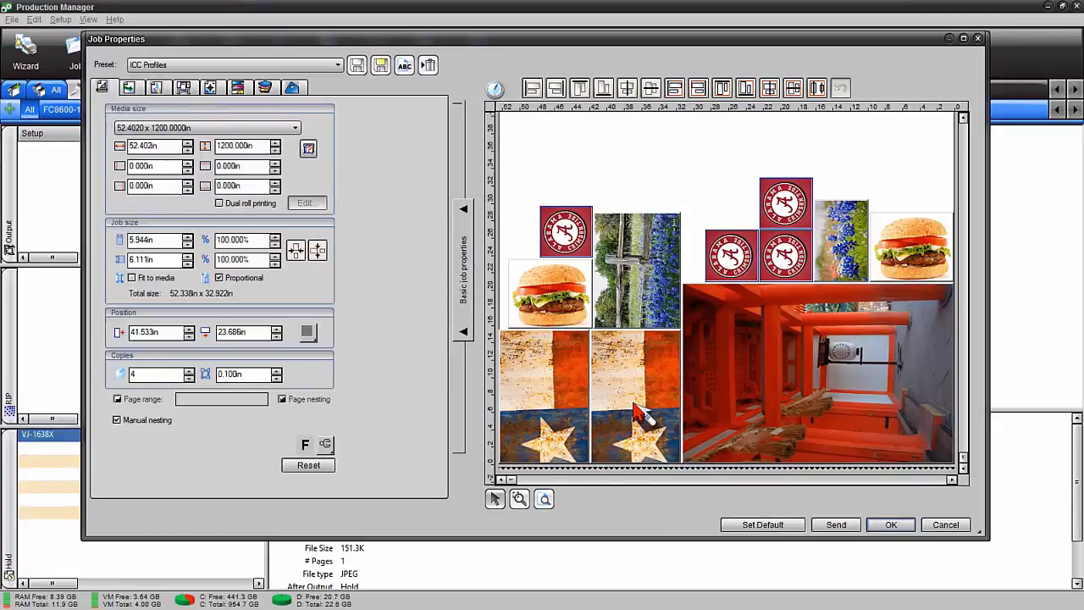
{"action": "left_click", "coordinate": [621, 352]}
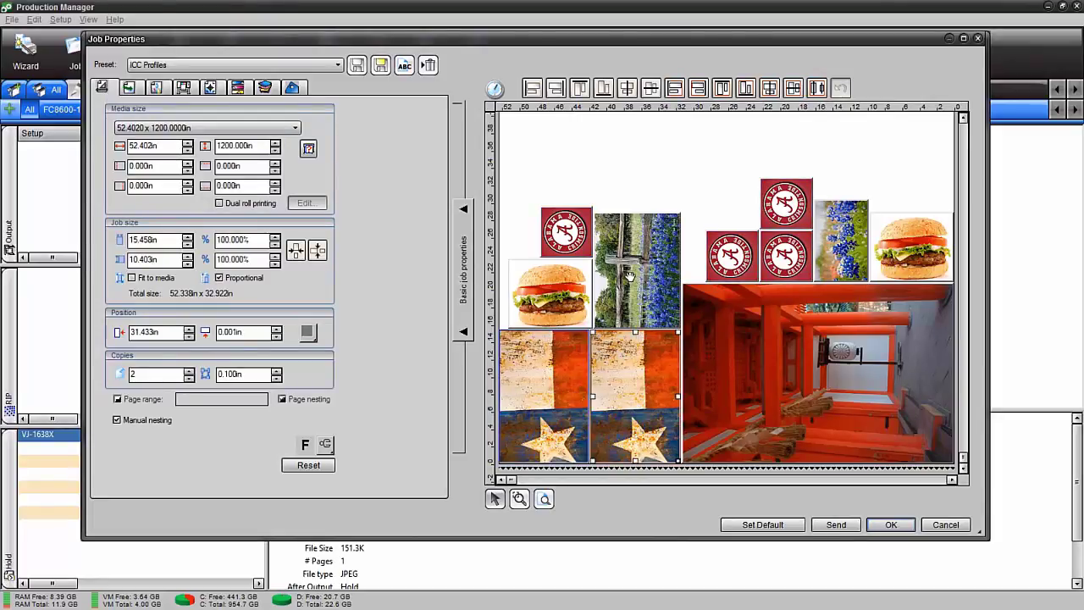
{"action": "left_click", "coordinate": [189, 370]}
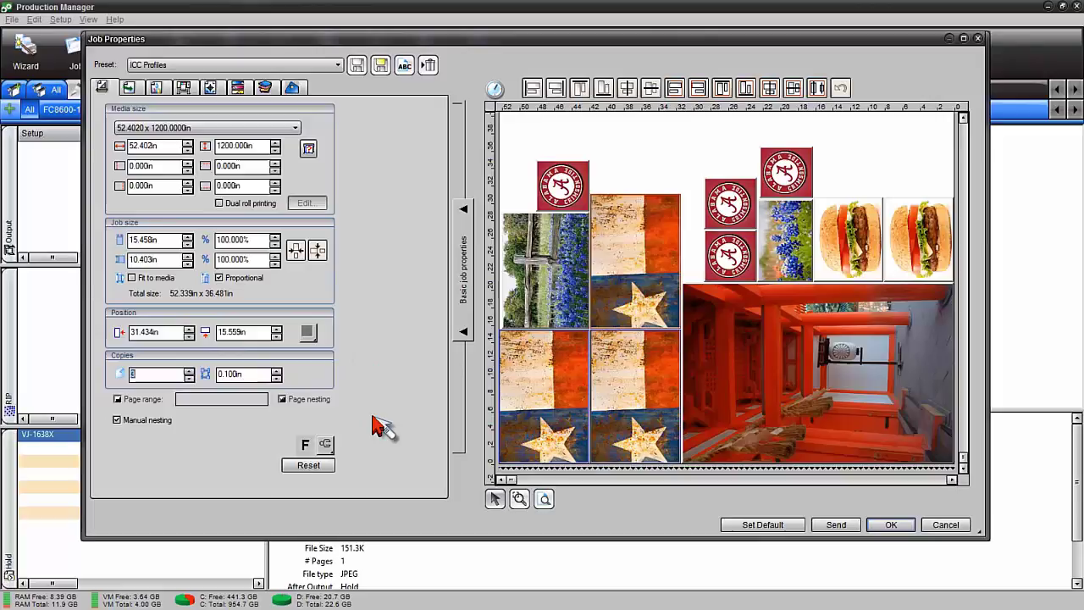
Enlarge the Alabama logo to about 128% and apply the edited nest layout.
{"action": "left_click", "coordinate": [571, 188]}
{"action": "left_click_drag", "start_coordinate": [537, 160], "coordinate": [521, 145]}
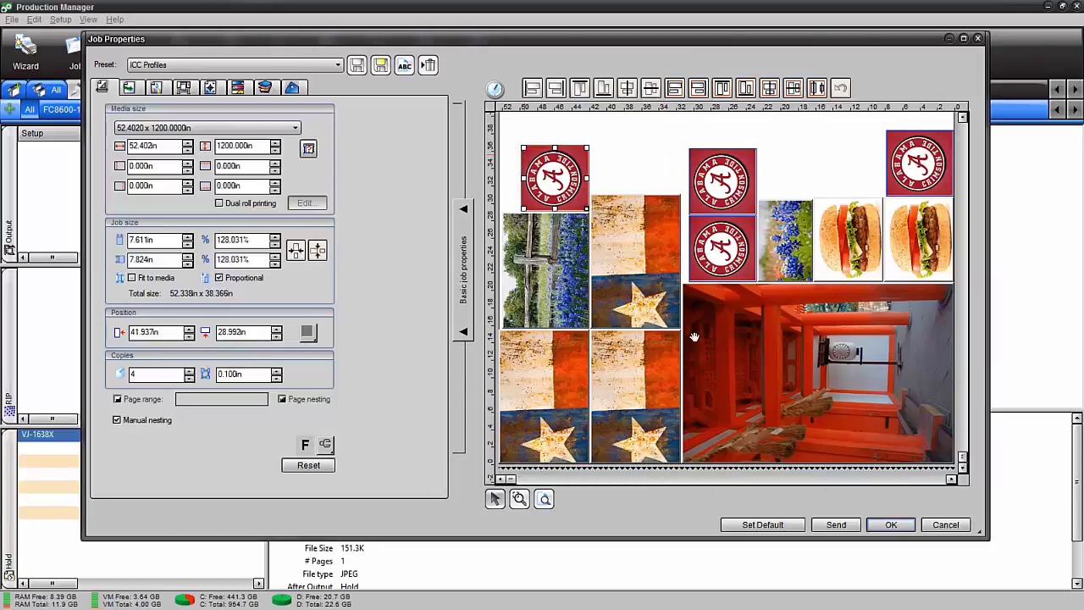
{"action": "left_click", "coordinate": [643, 159]}
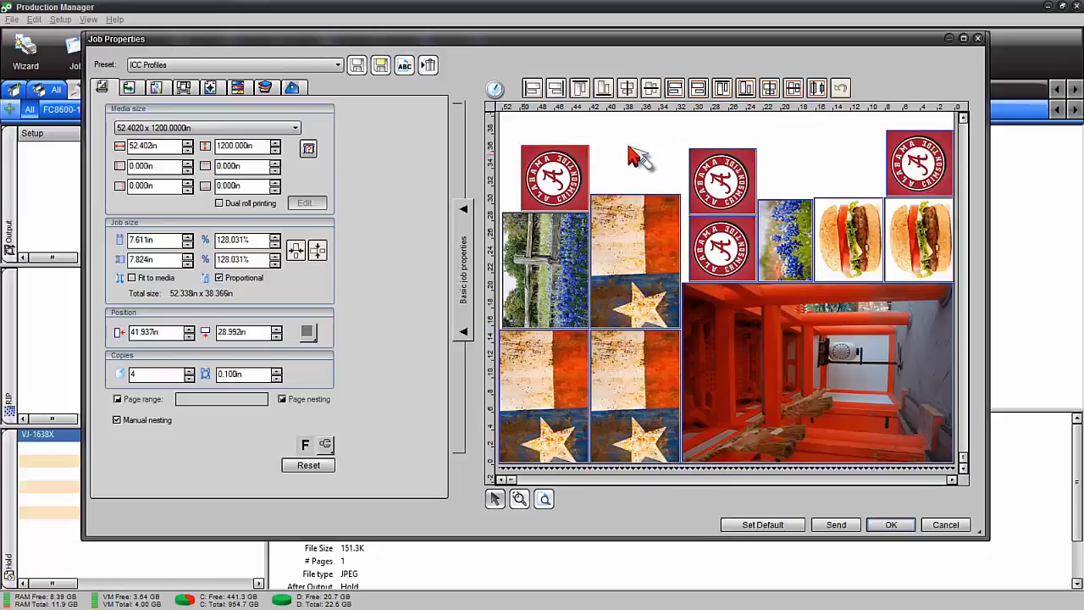
{"action": "left_click", "coordinate": [895, 532]}
Move the Nest (6 jobs) job from Hold into the RIP queue to re-rip it.
{"action": "left_click", "coordinate": [152, 435]}
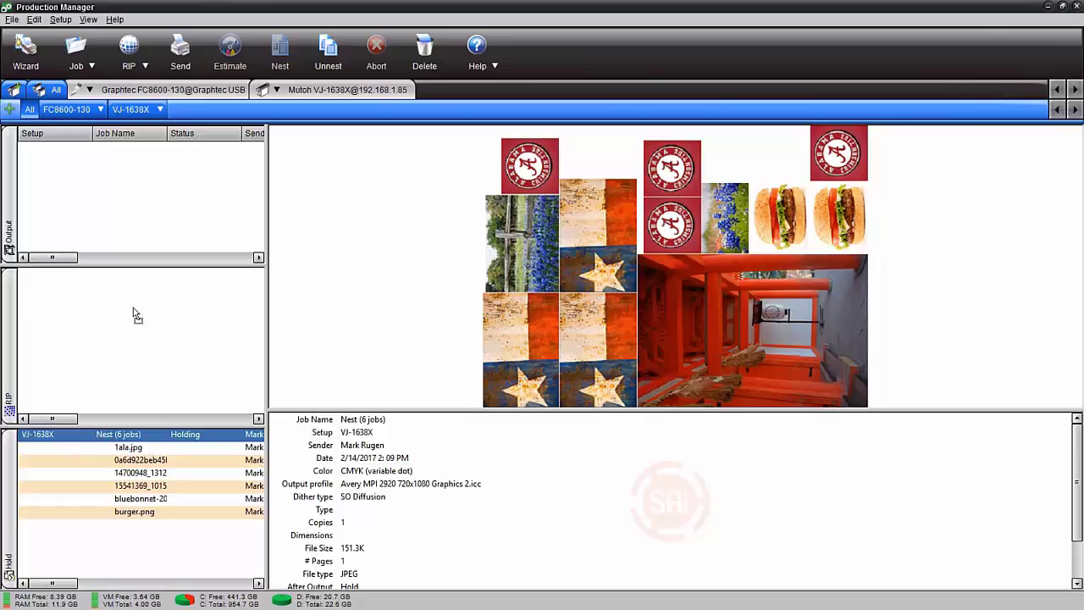
{"action": "left_click_drag", "start_coordinate": [133, 315], "coordinate": [136, 317]}
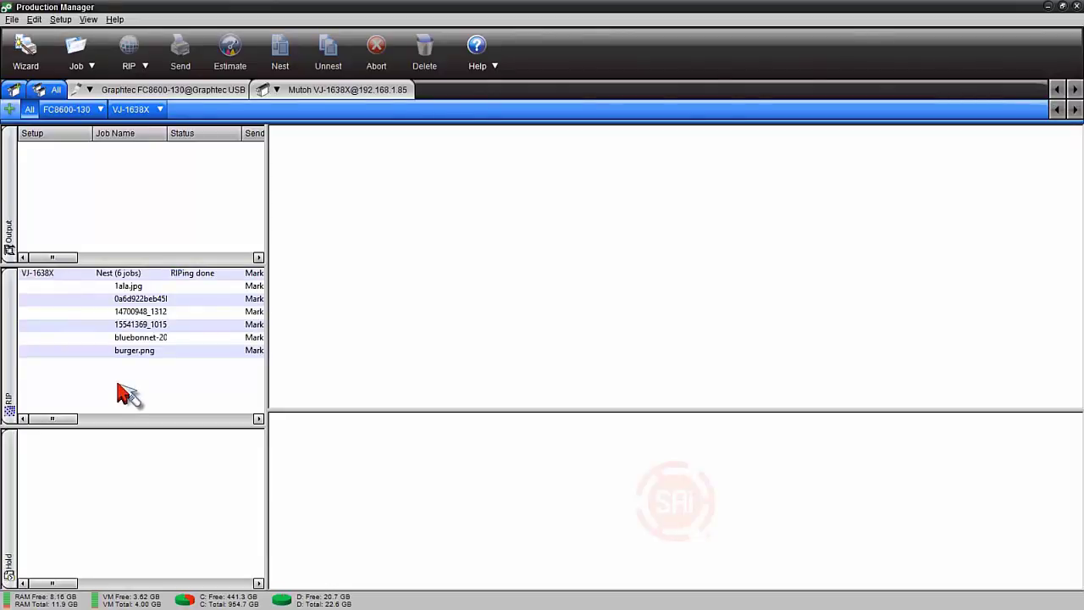
Open Ink Estimation for the ripped nest, keeping ml volumes and a 5% clean factor.
{"action": "left_click", "coordinate": [144, 278]}
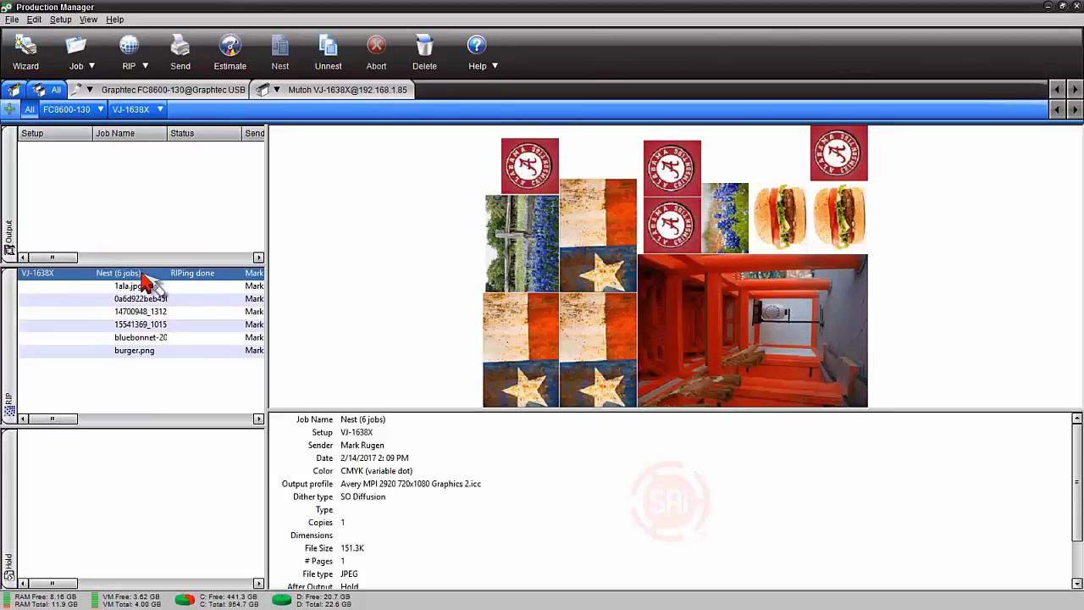
{"action": "left_click", "coordinate": [237, 58]}
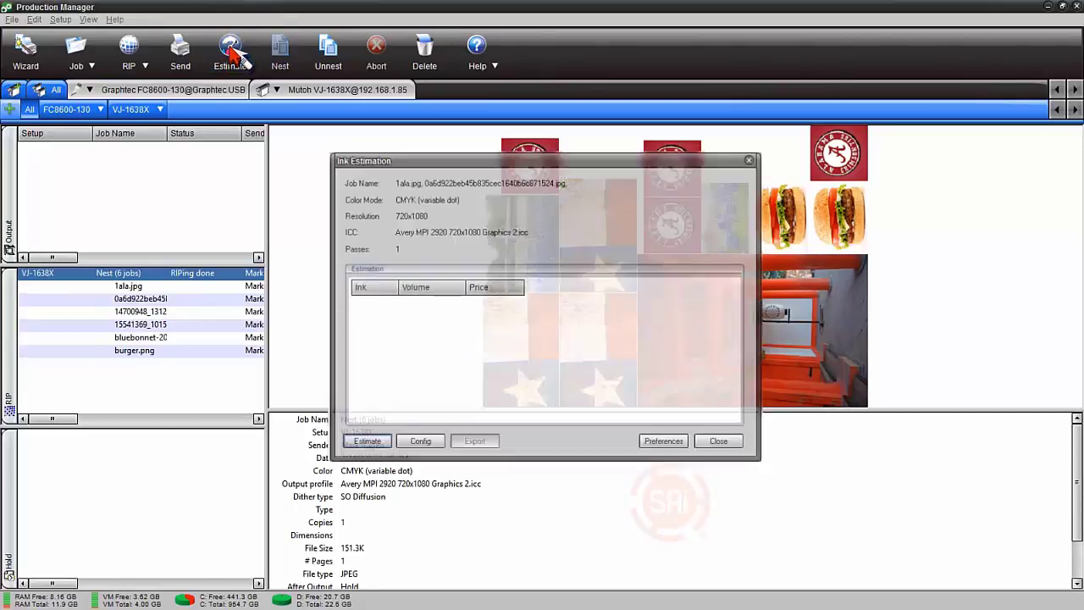
{"action": "left_click_drag", "start_coordinate": [443, 164], "coordinate": [414, 149]}
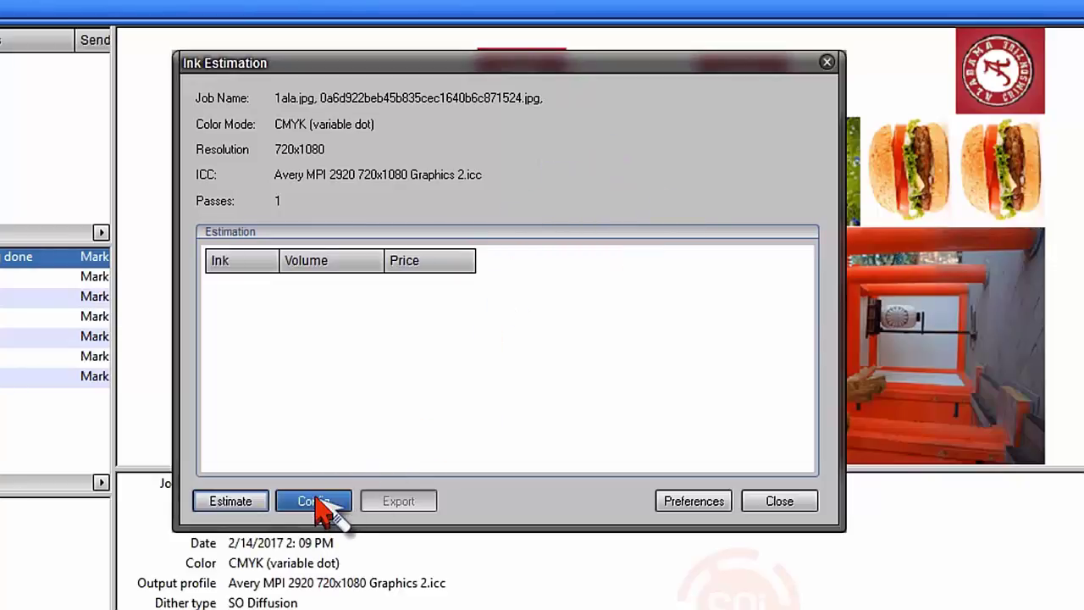
{"action": "left_click", "coordinate": [687, 502]}
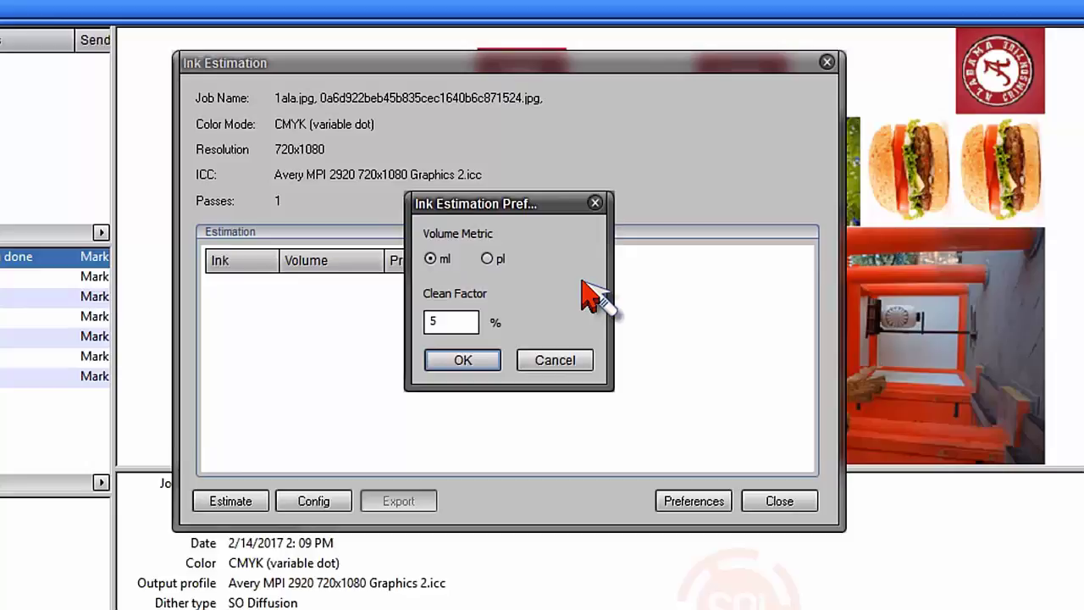
{"action": "left_click", "coordinate": [463, 360]}
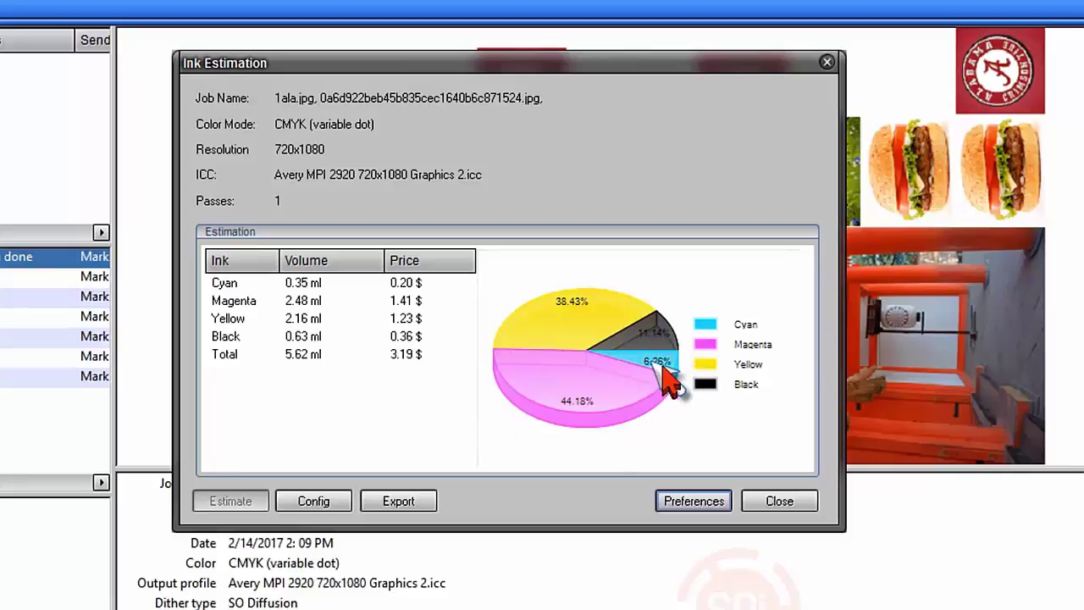
Review the estimate: 5.62 ml costing 3.19 $, mostly magenta 44.18% and yellow 38.43%.
{"action": "mouse_move", "coordinate": [625, 66]}
{"action": "left_mouse_down"}
{"action": "mouse_move", "coordinate": [109, 189]}
{"action": "mouse_move", "coordinate": [635, 48]}
{"action": "mouse_move", "coordinate": [622, 37]}
{"action": "left_mouse_up"}
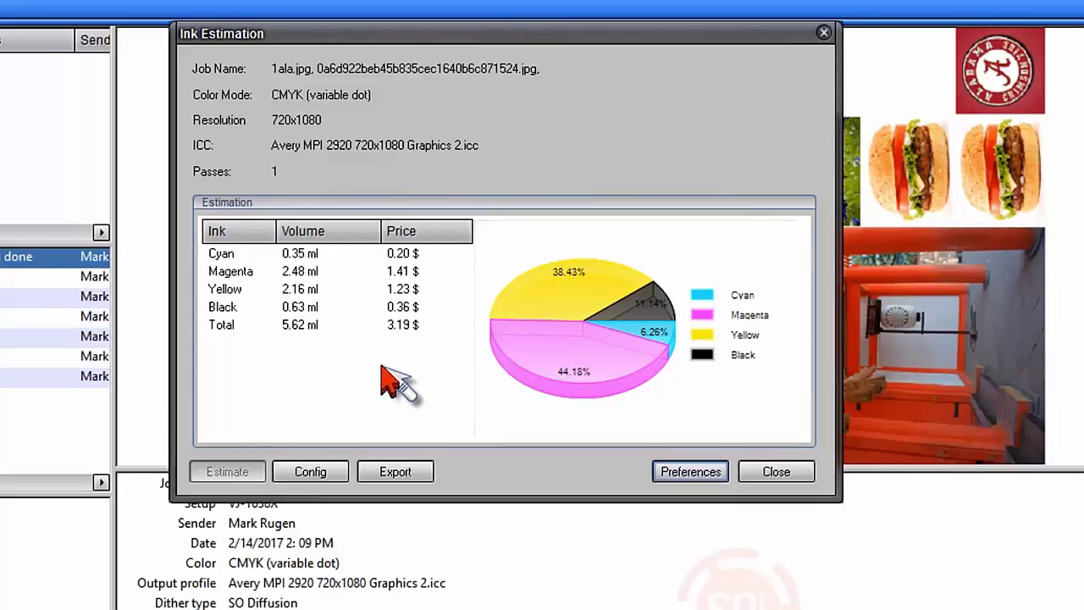
{"action": "left_click", "coordinate": [312, 474]}
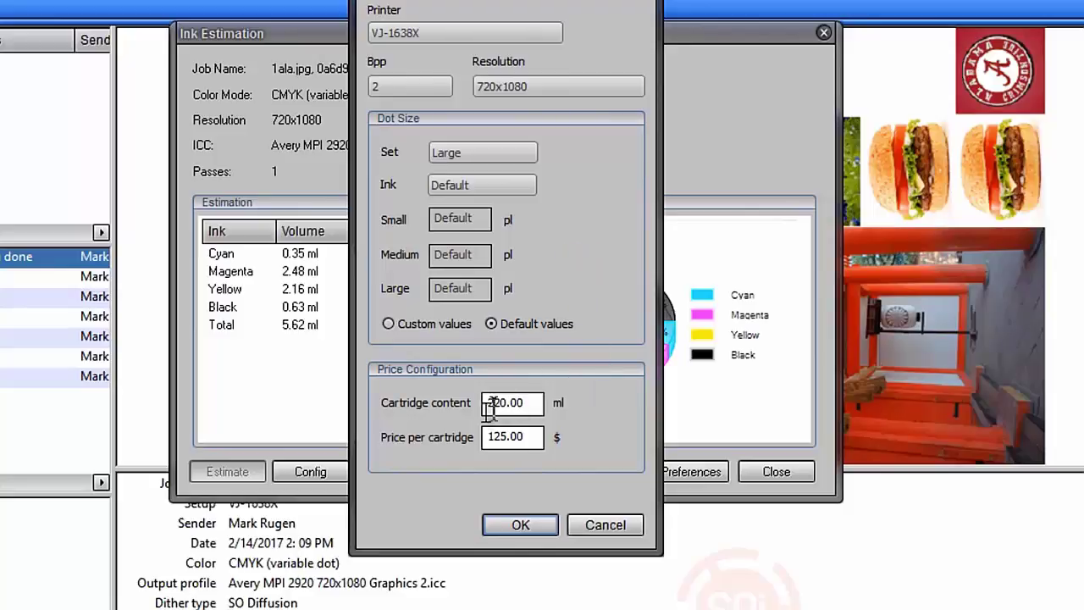
{"action": "left_click_drag", "start_coordinate": [526, 405], "coordinate": [483, 405]}
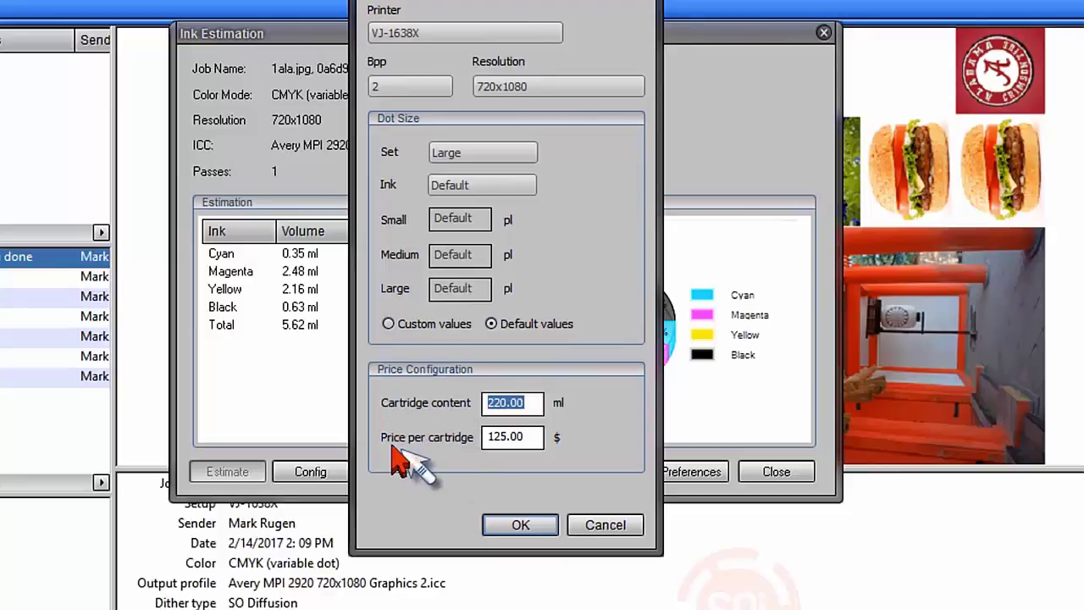
{"action": "left_click_drag", "start_coordinate": [534, 436], "coordinate": [479, 437]}
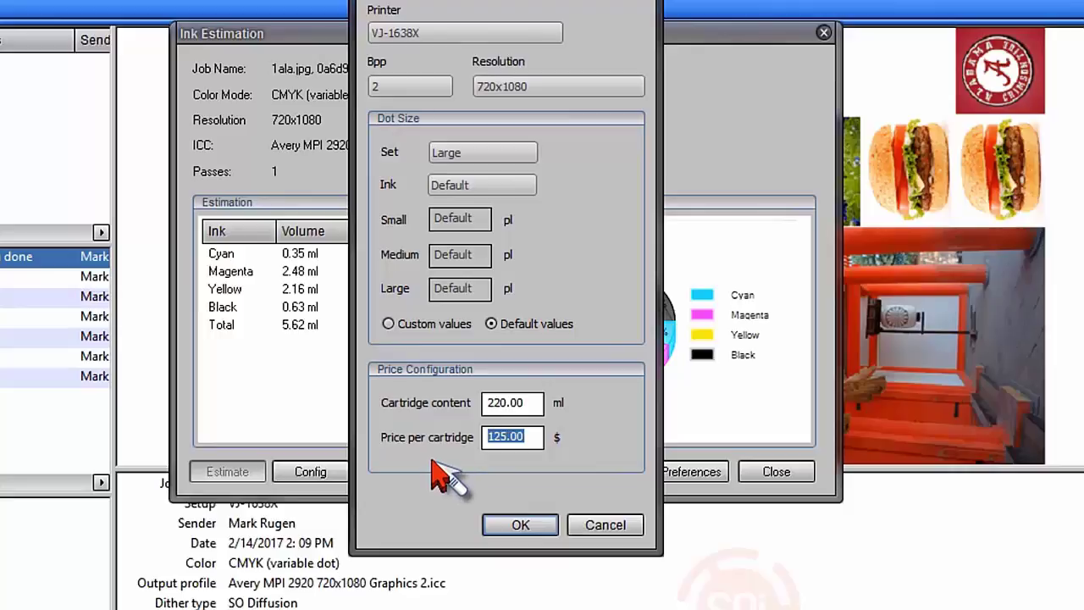
{"action": "left_click", "coordinate": [520, 525]}
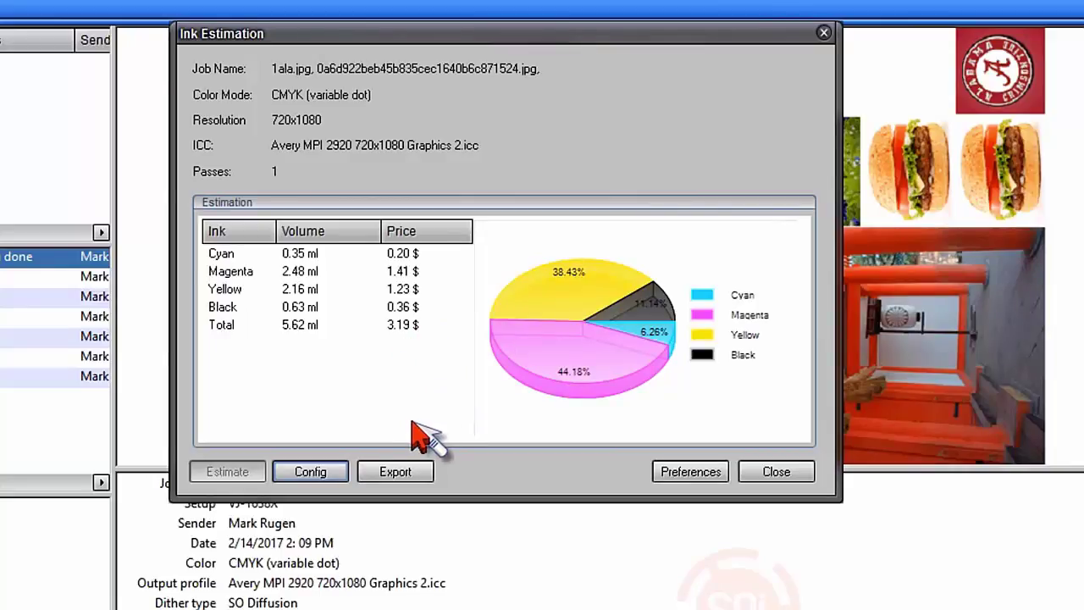
Cancel the spreadsheet export and close the Ink Estimation window.
{"action": "left_click", "coordinate": [432, 476]}
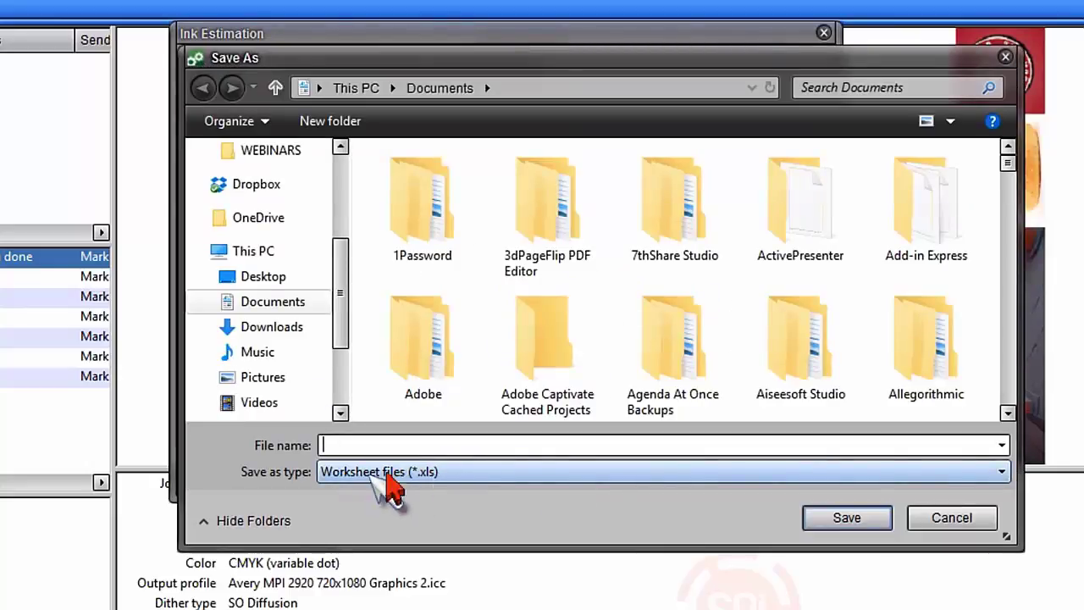
{"action": "left_click", "coordinate": [952, 519]}
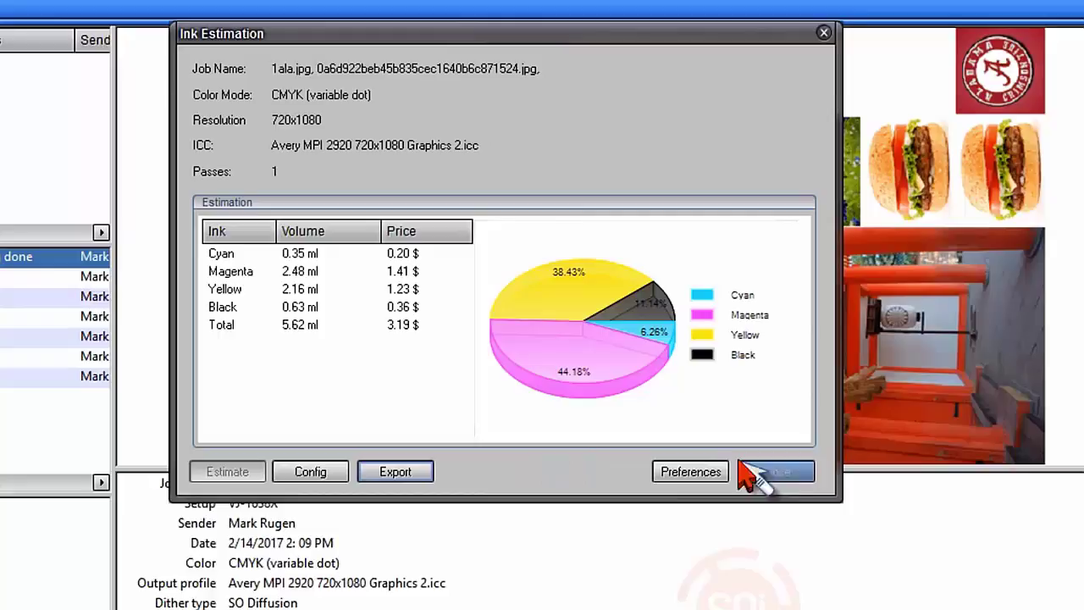
{"action": "left_click", "coordinate": [779, 475]}
{"action": "left_click", "coordinate": [68, 554]}
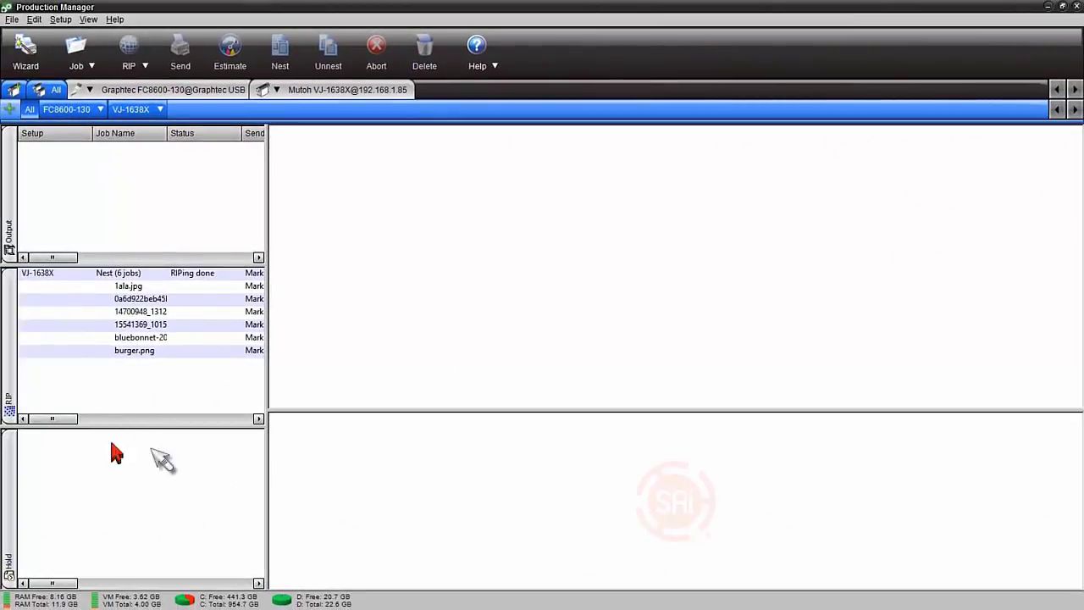
Reopen Ink Estimation for the ripped nest, leave the price configuration unchanged, and recalculate.
{"action": "left_click", "coordinate": [137, 276]}
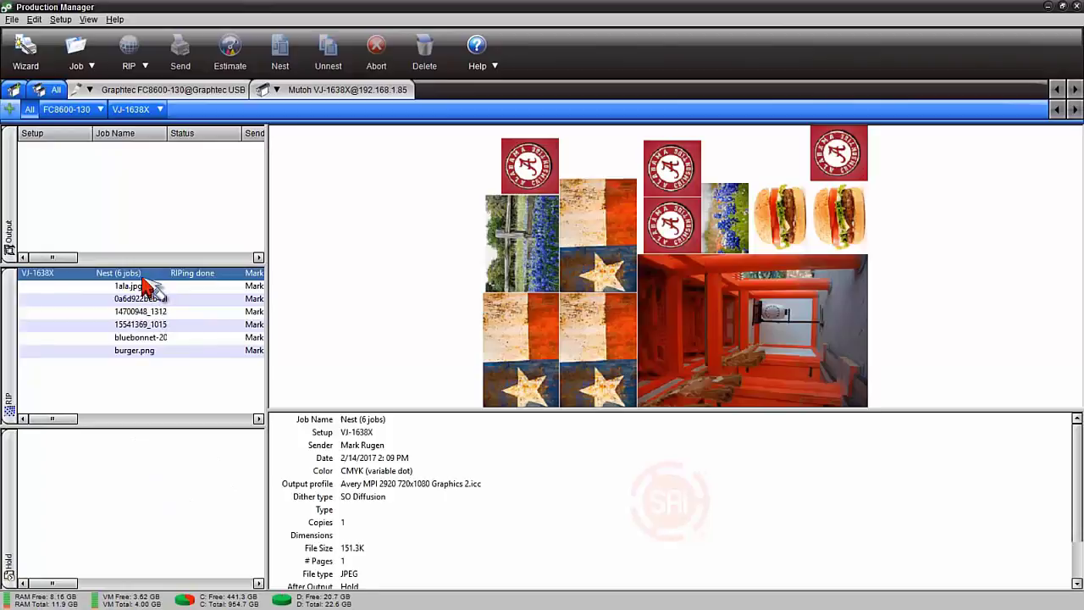
{"action": "left_click", "coordinate": [229, 51]}
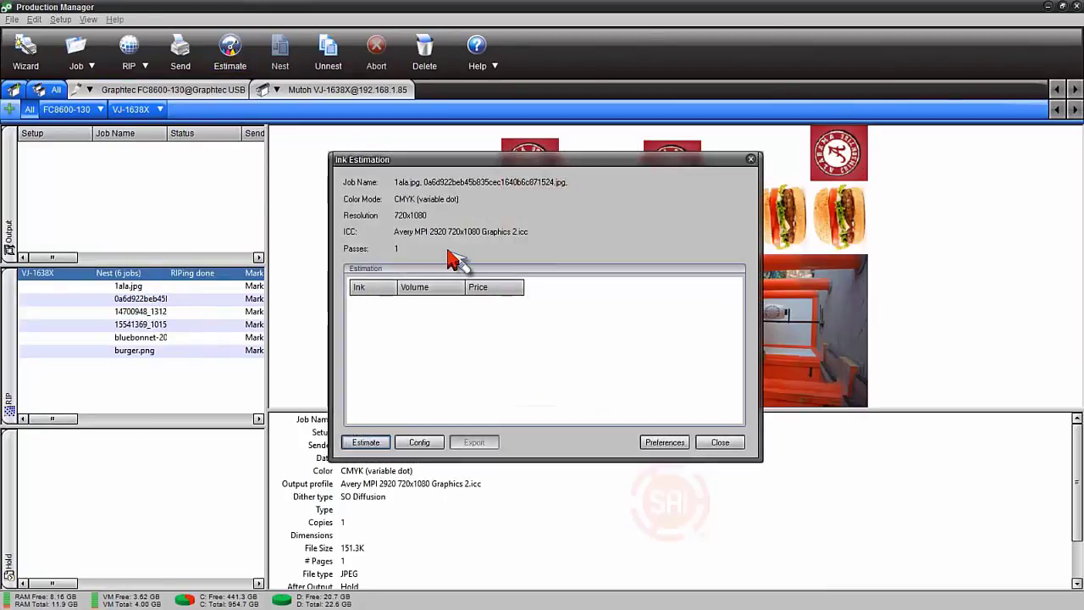
{"action": "left_click", "coordinate": [420, 442]}
{"action": "left_click", "coordinate": [612, 477]}
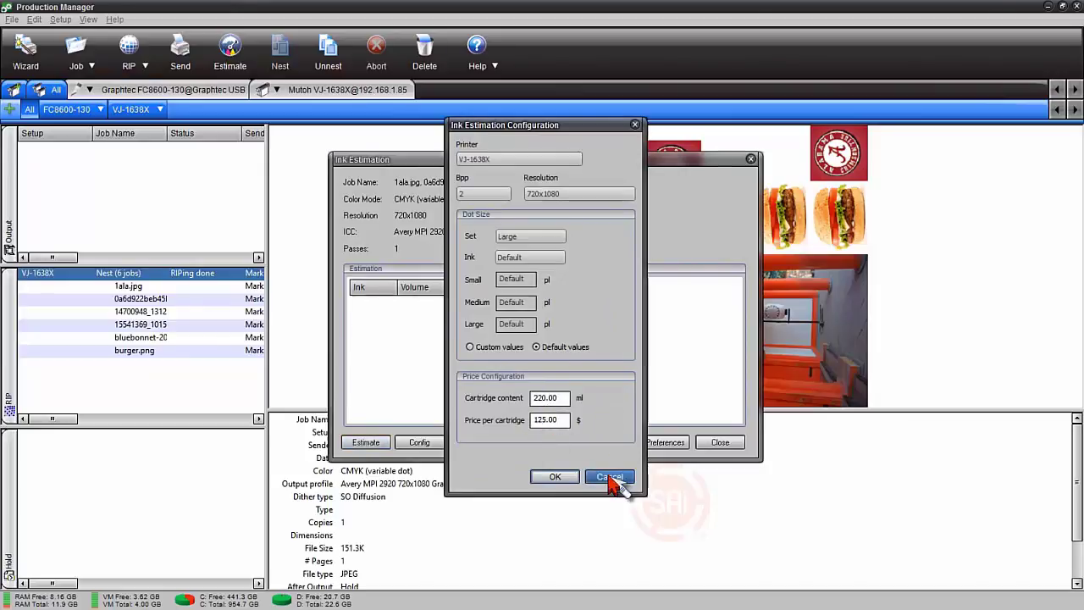
{"action": "left_click", "coordinate": [381, 442]}
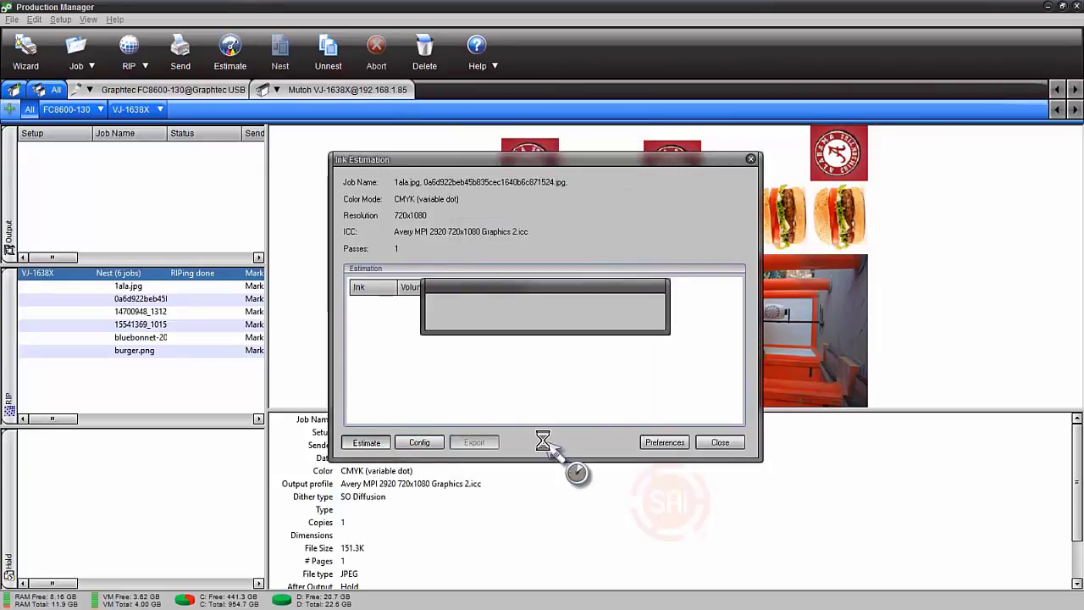